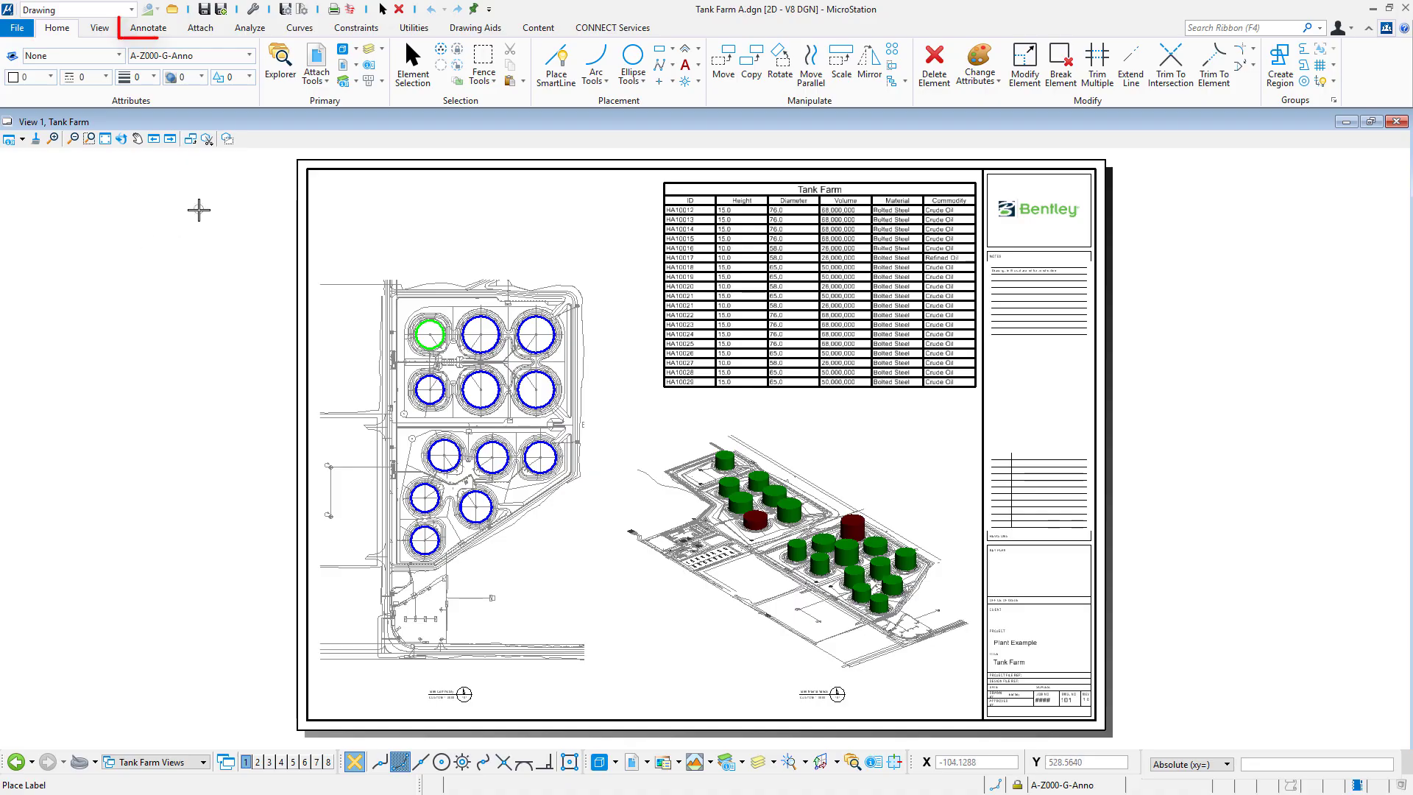
Label a tank circle with the Tank Label cell using Annotate's Place Label tool, leader included.
{"action": "left_click", "coordinate": [154, 33]}
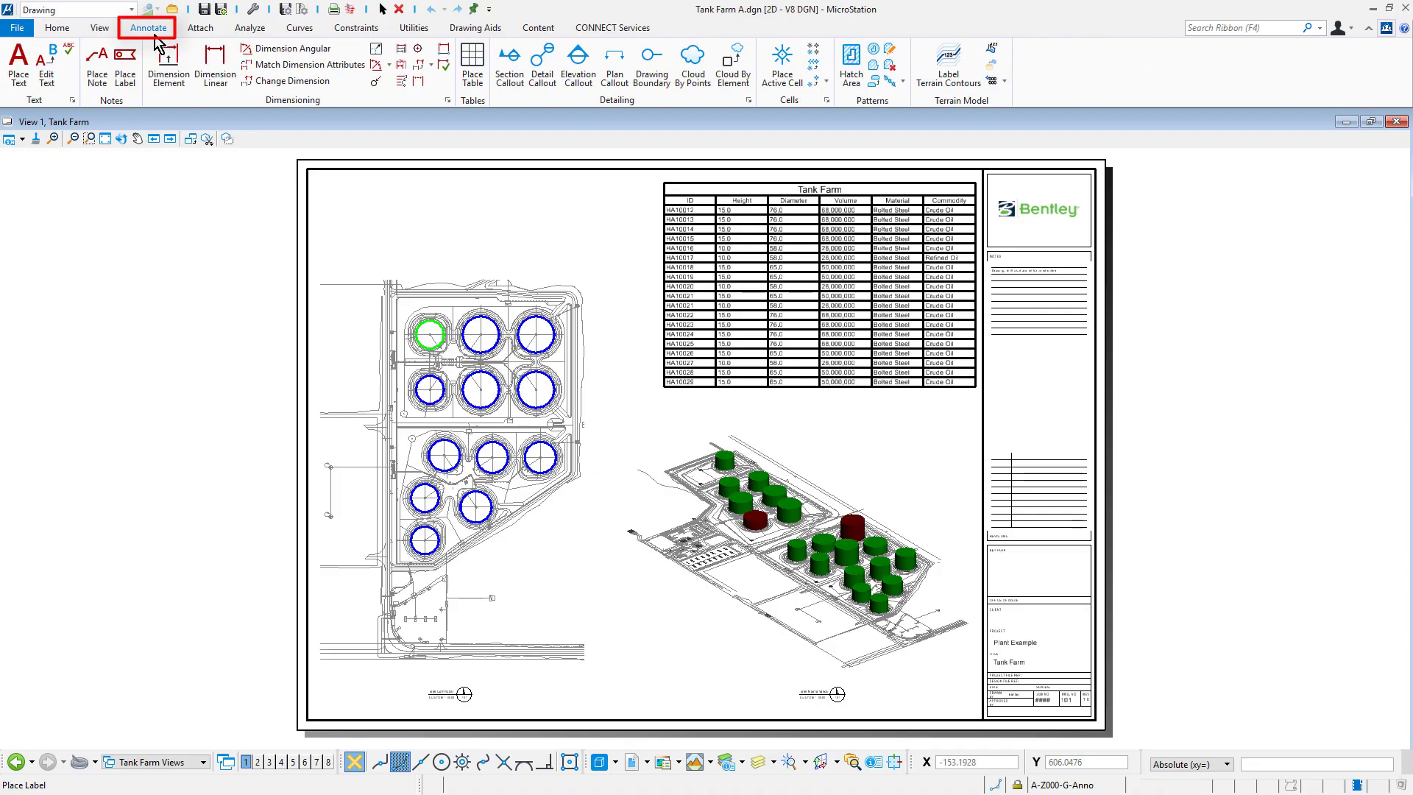
{"action": "left_click", "coordinate": [126, 74]}
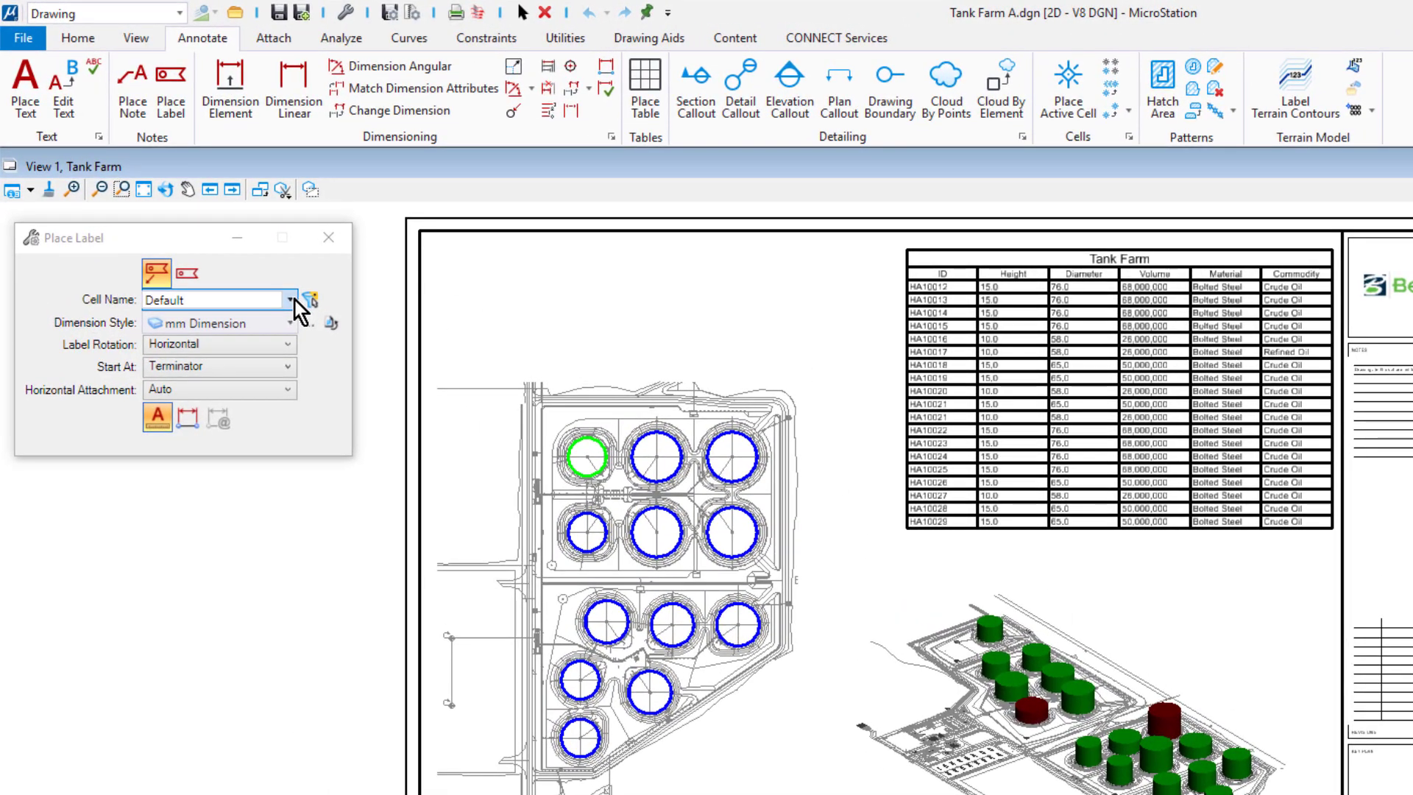
{"action": "left_click", "coordinate": [294, 298]}
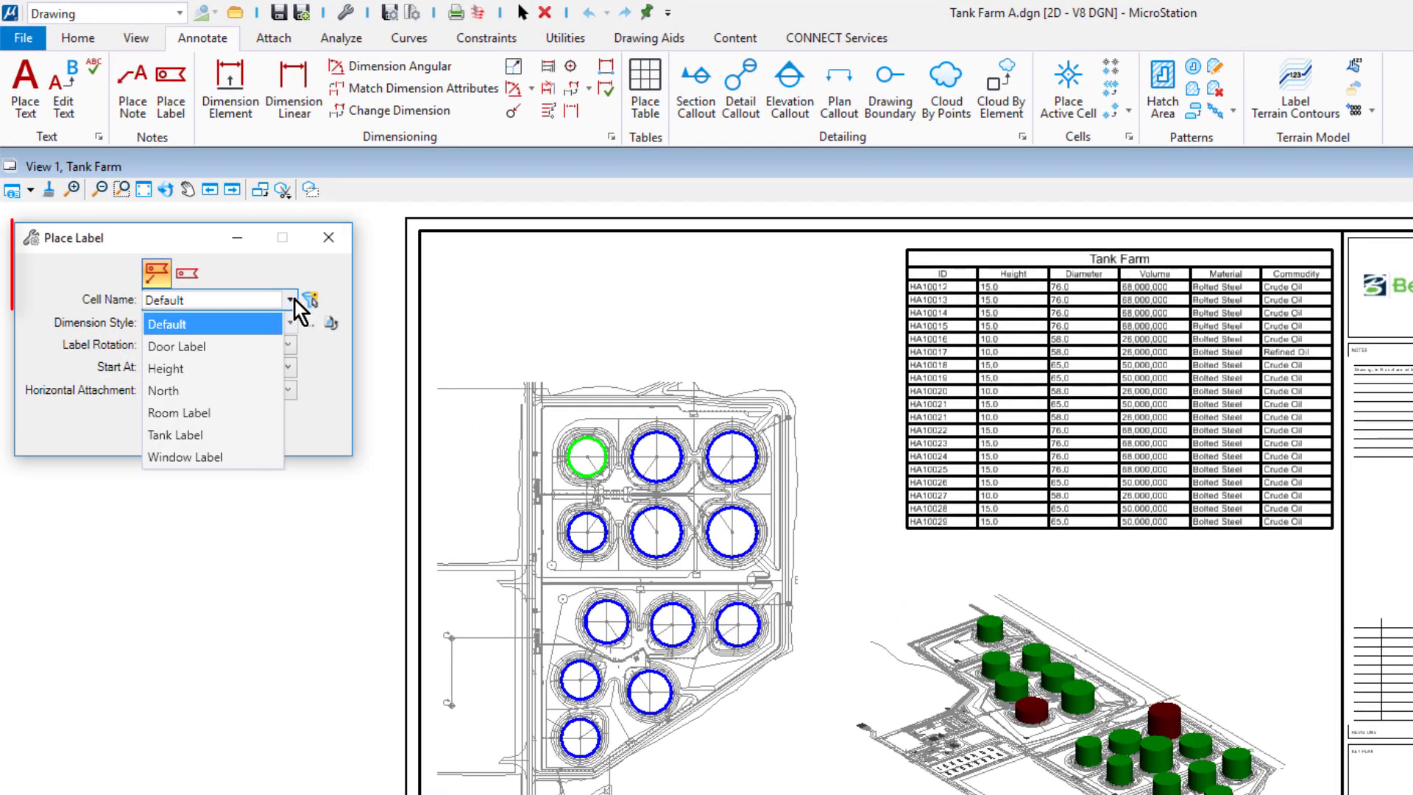
{"action": "left_click", "coordinate": [239, 436]}
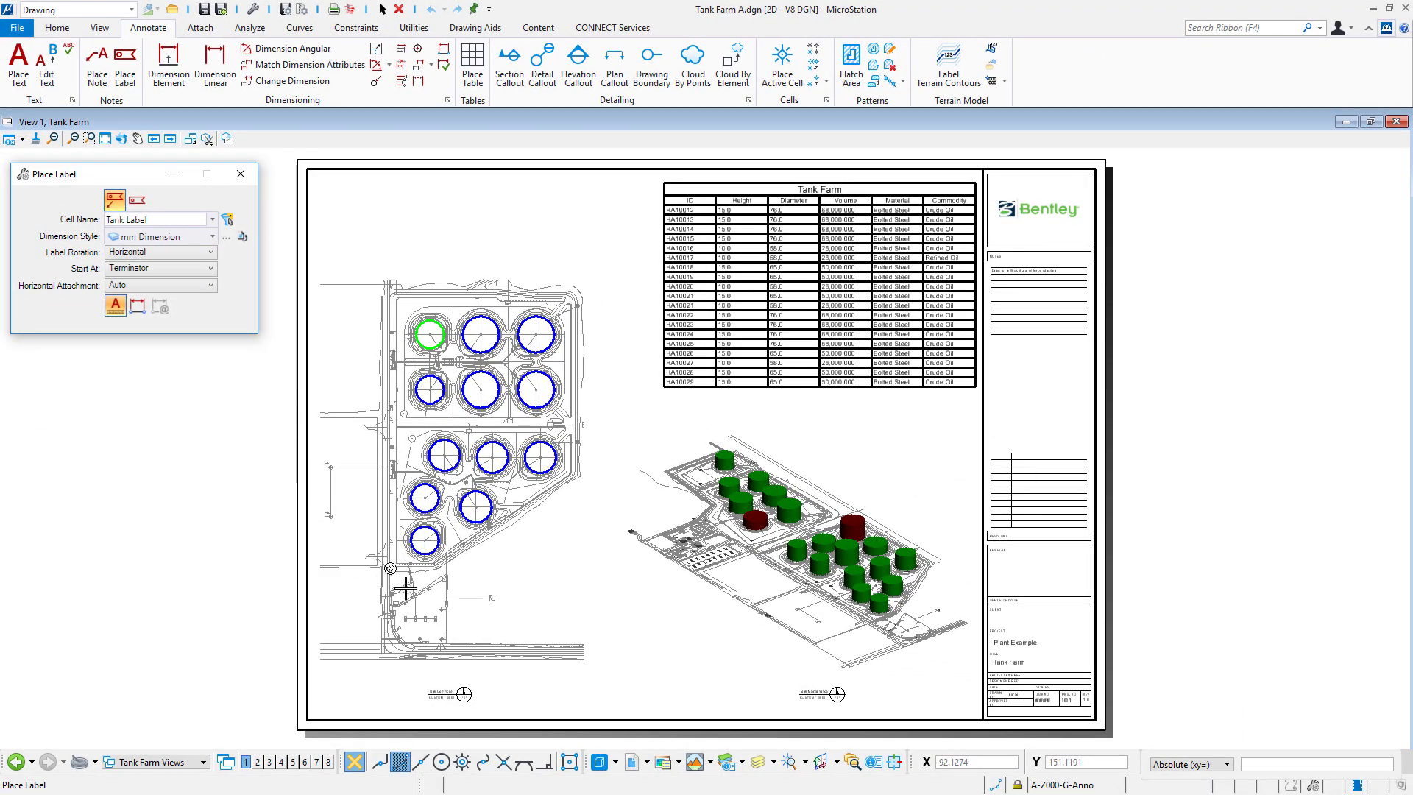
{"action": "scroll", "coordinate": [466, 569], "scroll_direction": "up", "scroll_amount": 7}
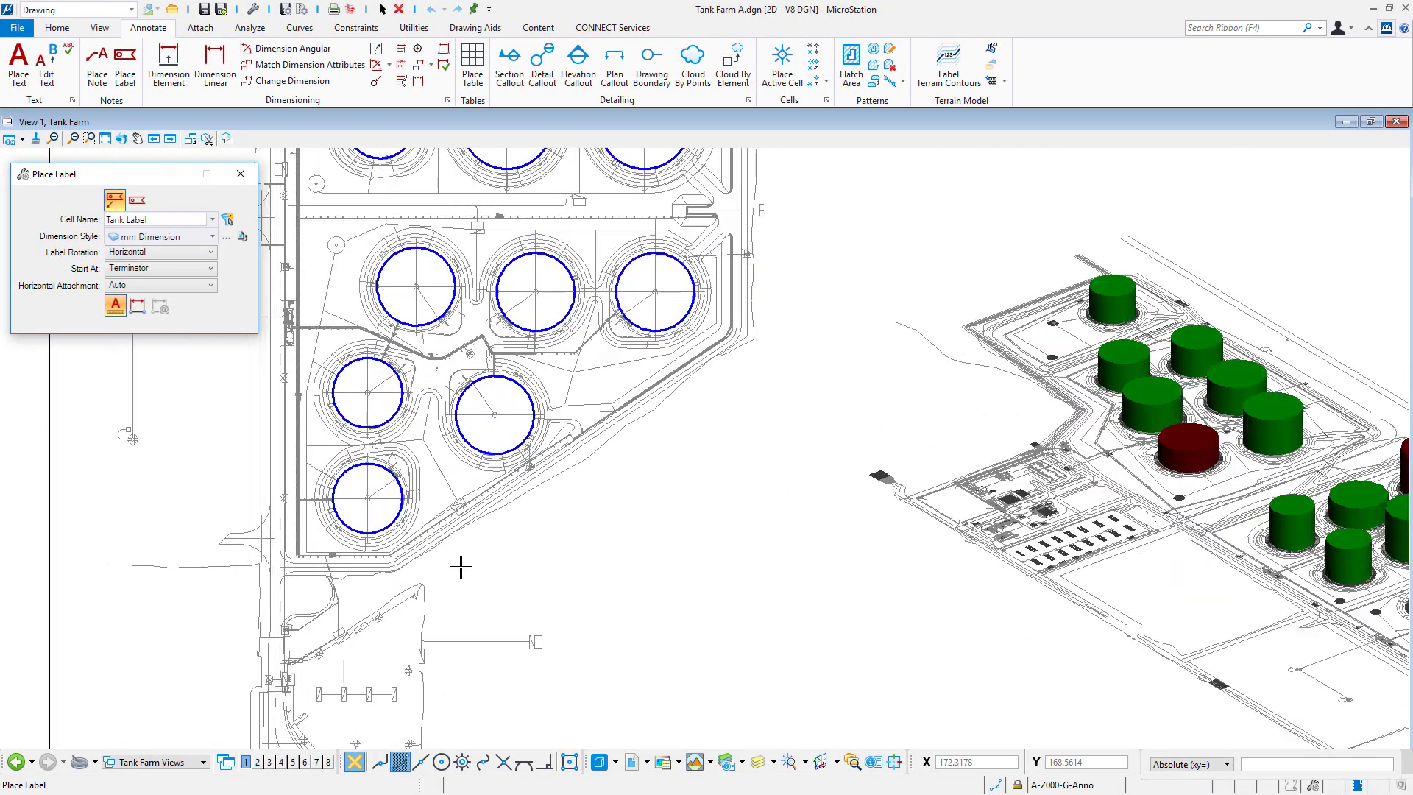
{"action": "left_click", "coordinate": [343, 490]}
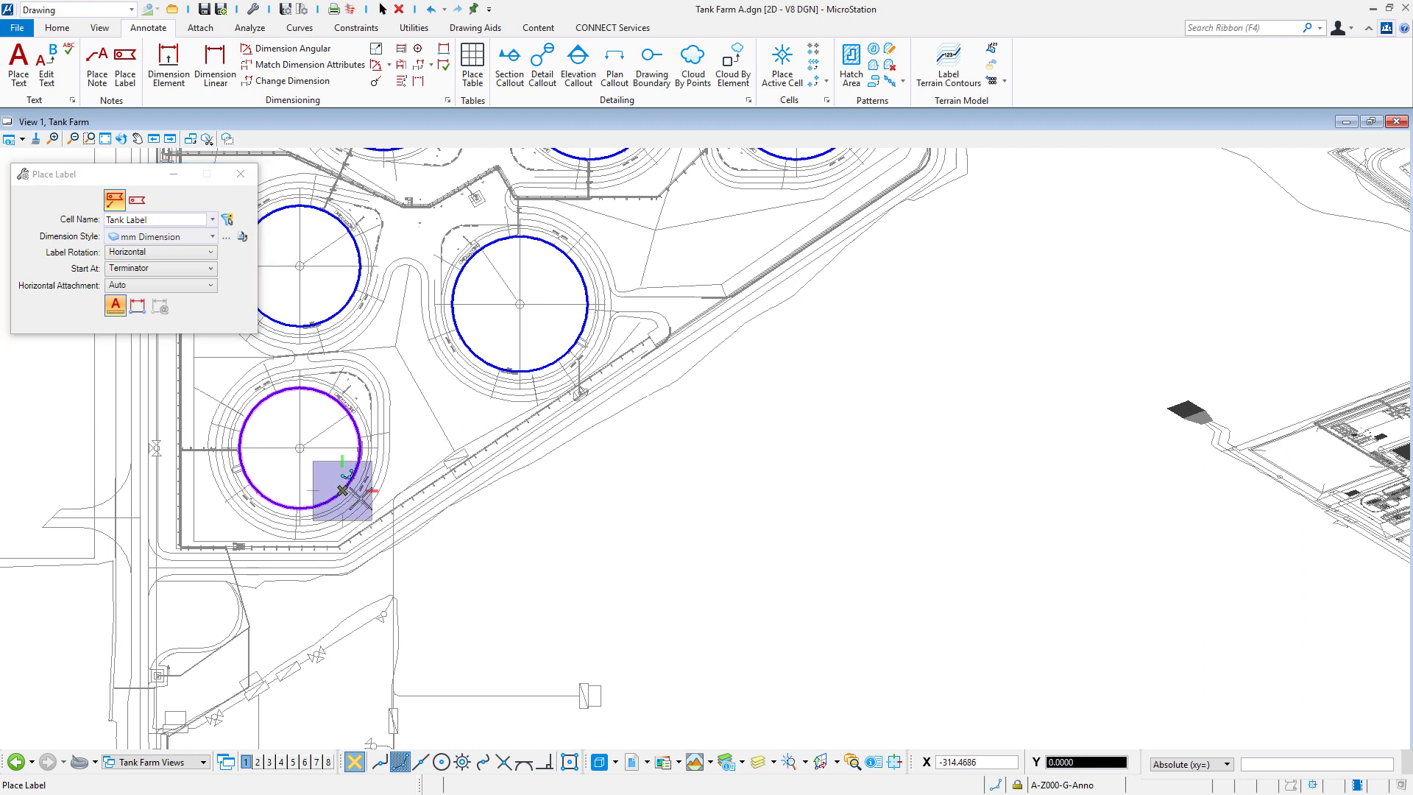
{"action": "left_click", "coordinate": [493, 592]}
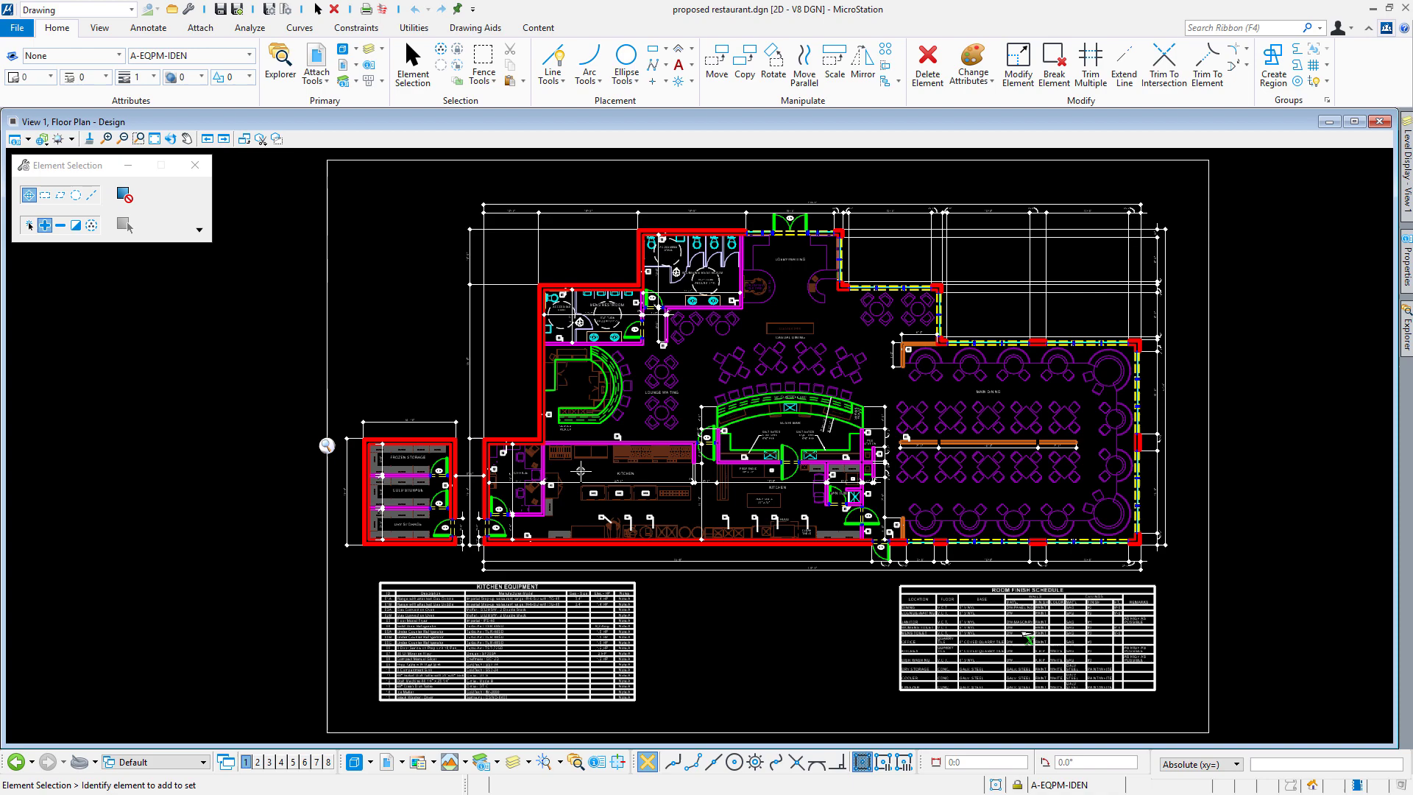
Zoom into the kitchen, start Place Label, and browse the full unfiltered Cell Name list.
{"action": "scroll", "coordinate": [580, 471], "scroll_direction": "up", "scroll_amount": 6}
{"action": "scroll", "coordinate": [580, 471], "scroll_direction": "up", "scroll_amount": 4}
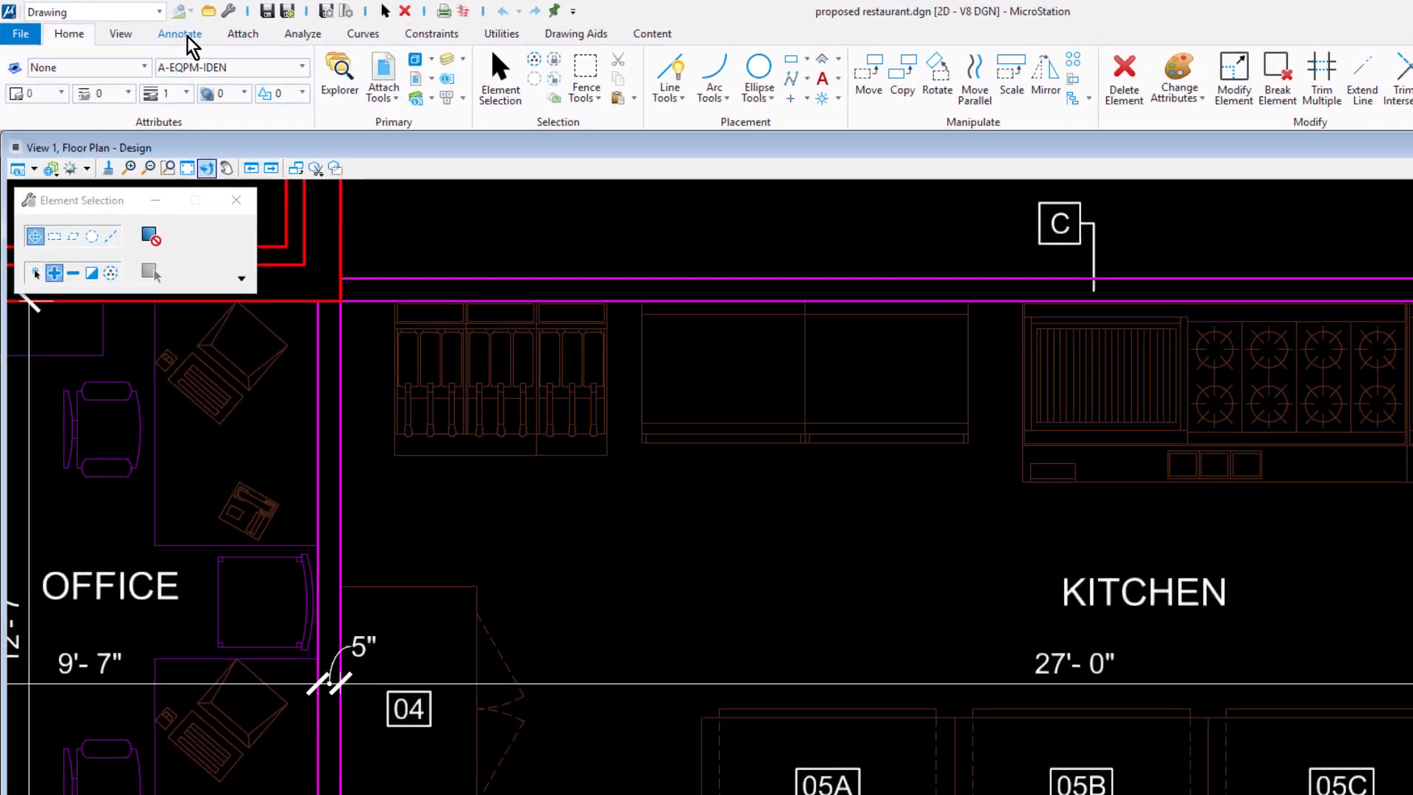
{"action": "left_click", "coordinate": [186, 37]}
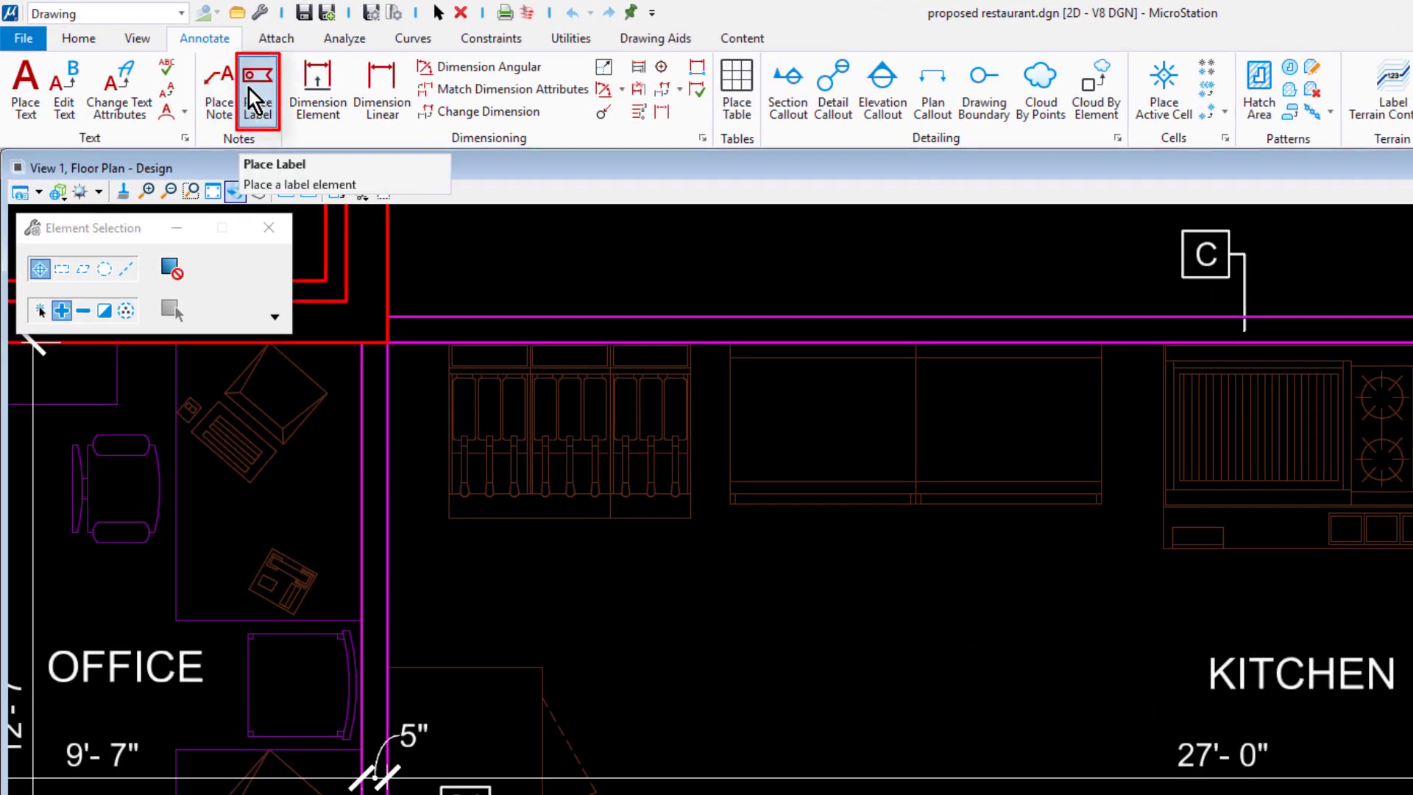
{"action": "left_click", "coordinate": [258, 103]}
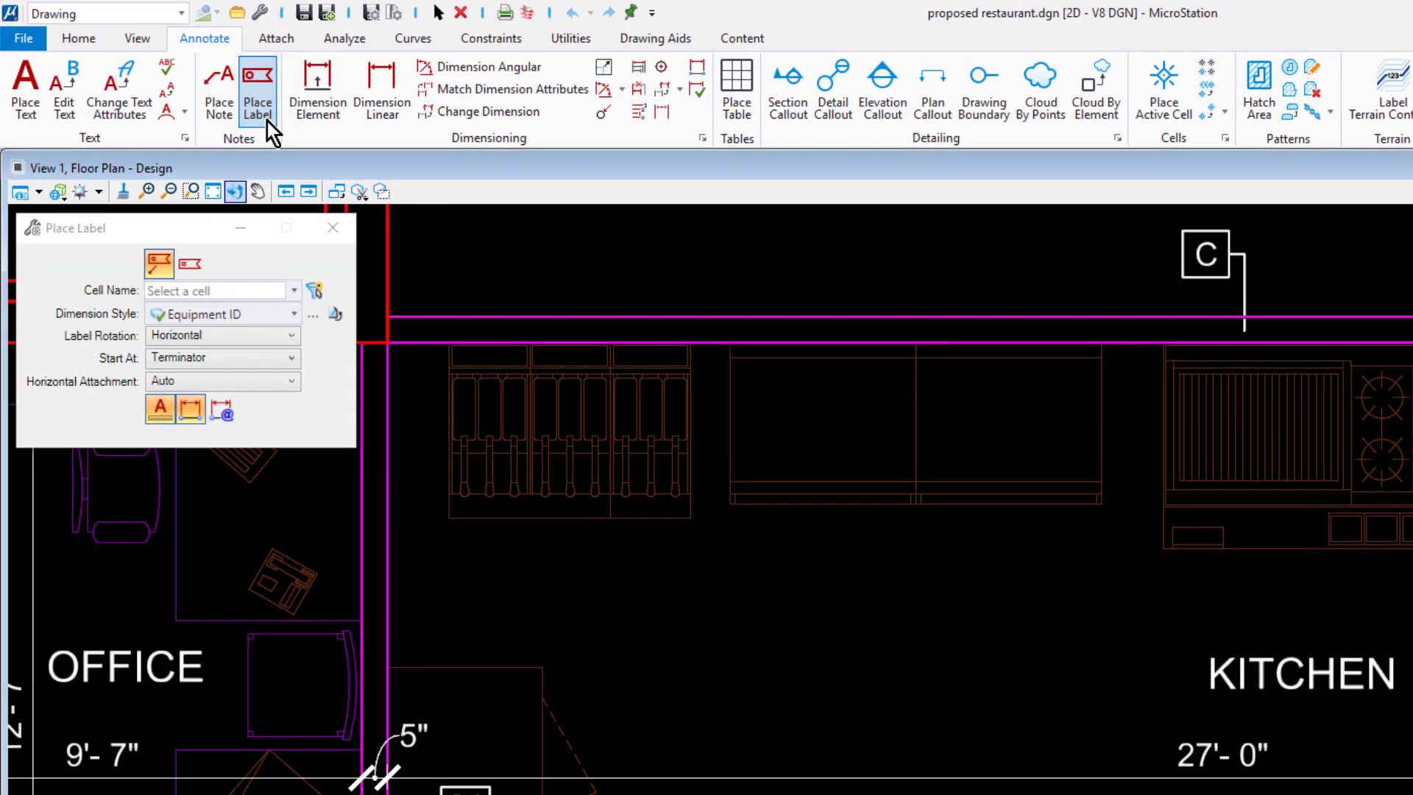
{"action": "left_click", "coordinate": [292, 289]}
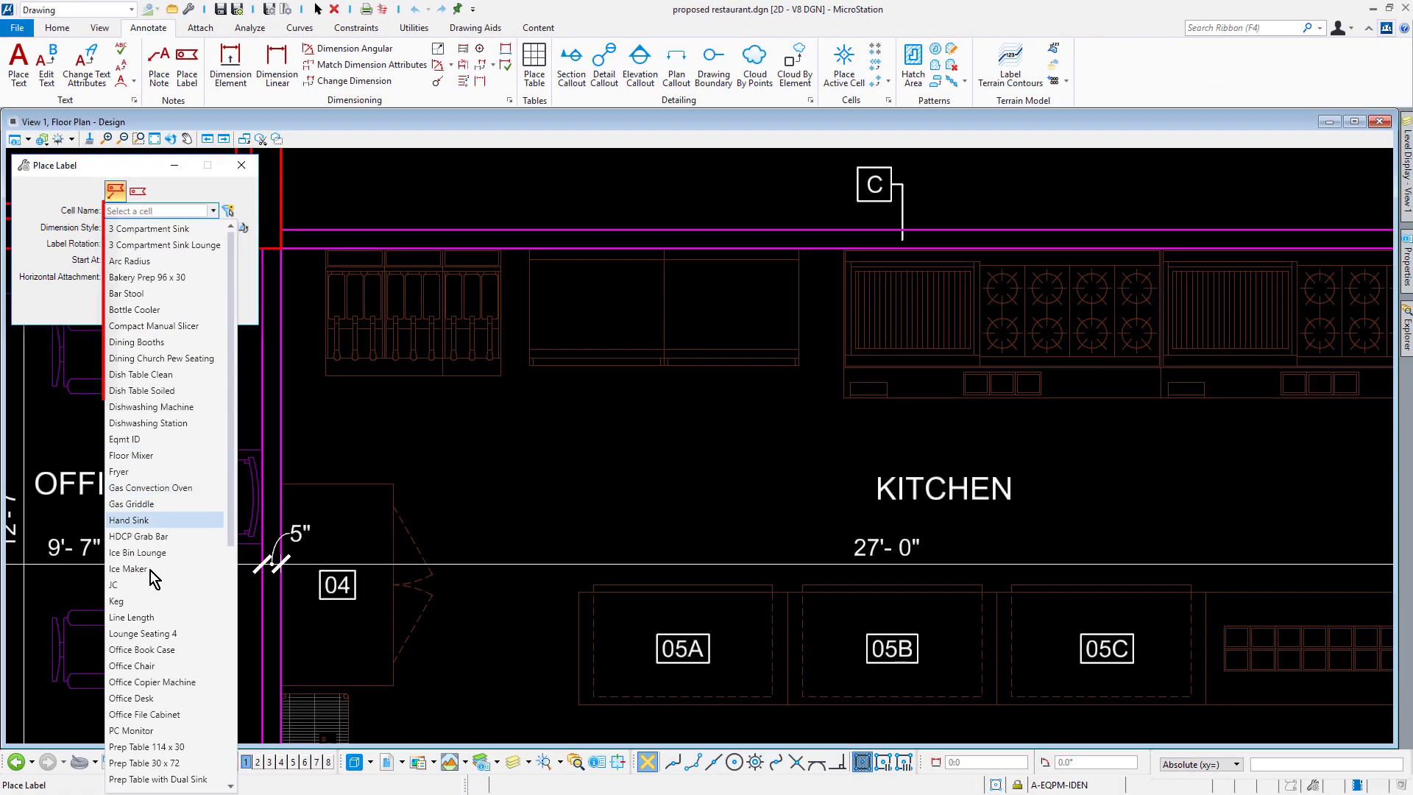
{"action": "scroll", "coordinate": [186, 729], "scroll_direction": "down", "scroll_amount": 6}
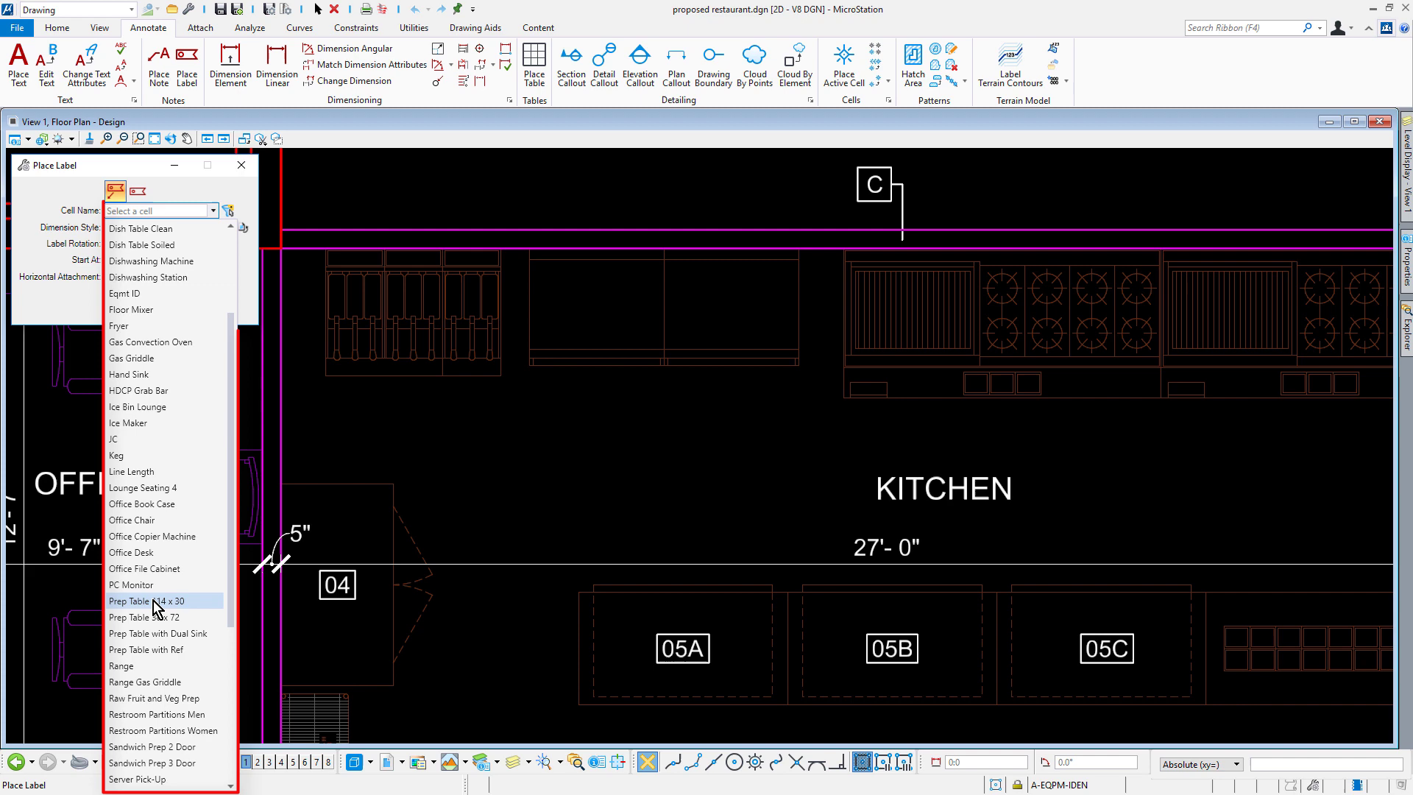
{"action": "scroll", "coordinate": [153, 606], "scroll_direction": "down", "scroll_amount": 3}
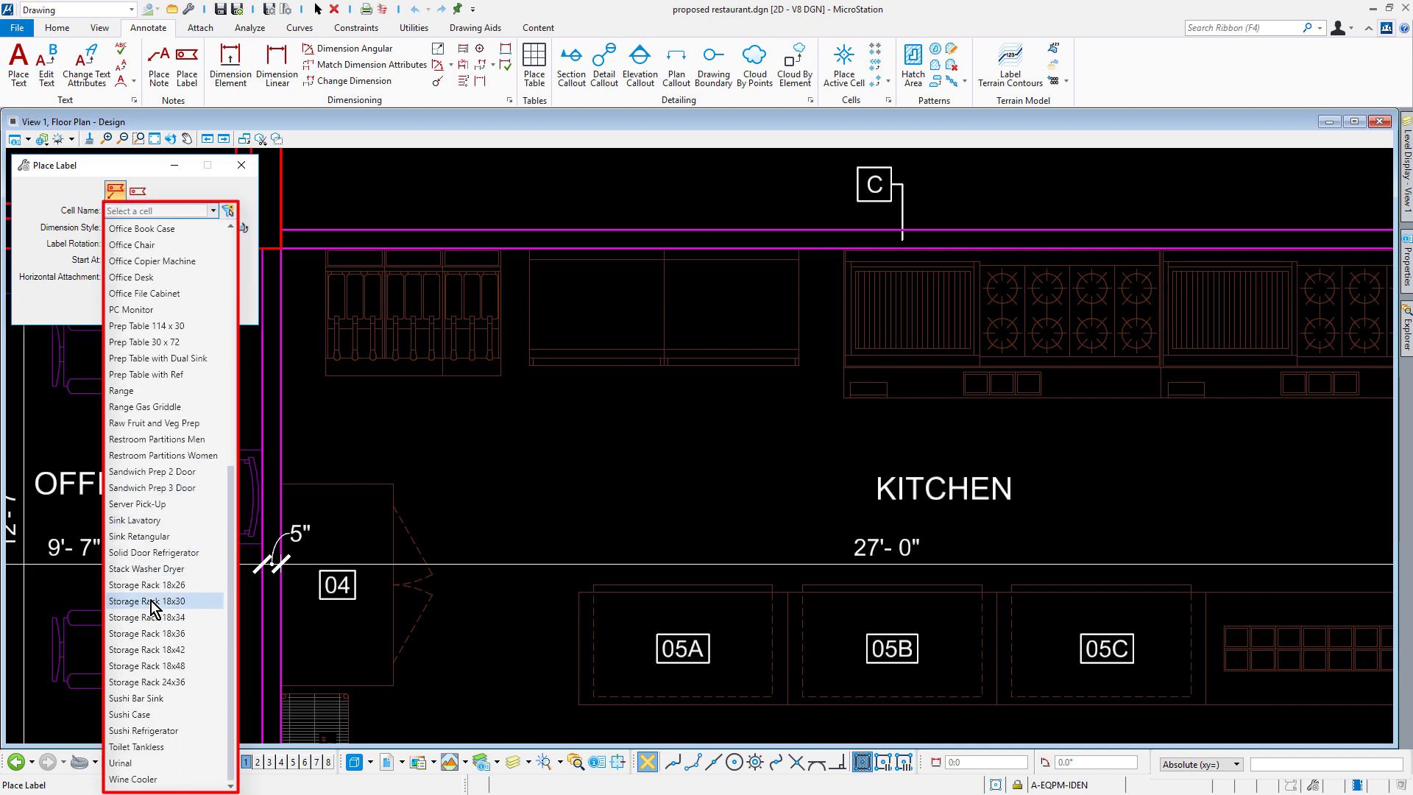
{"action": "scroll", "coordinate": [153, 606], "scroll_direction": "up", "scroll_amount": 9}
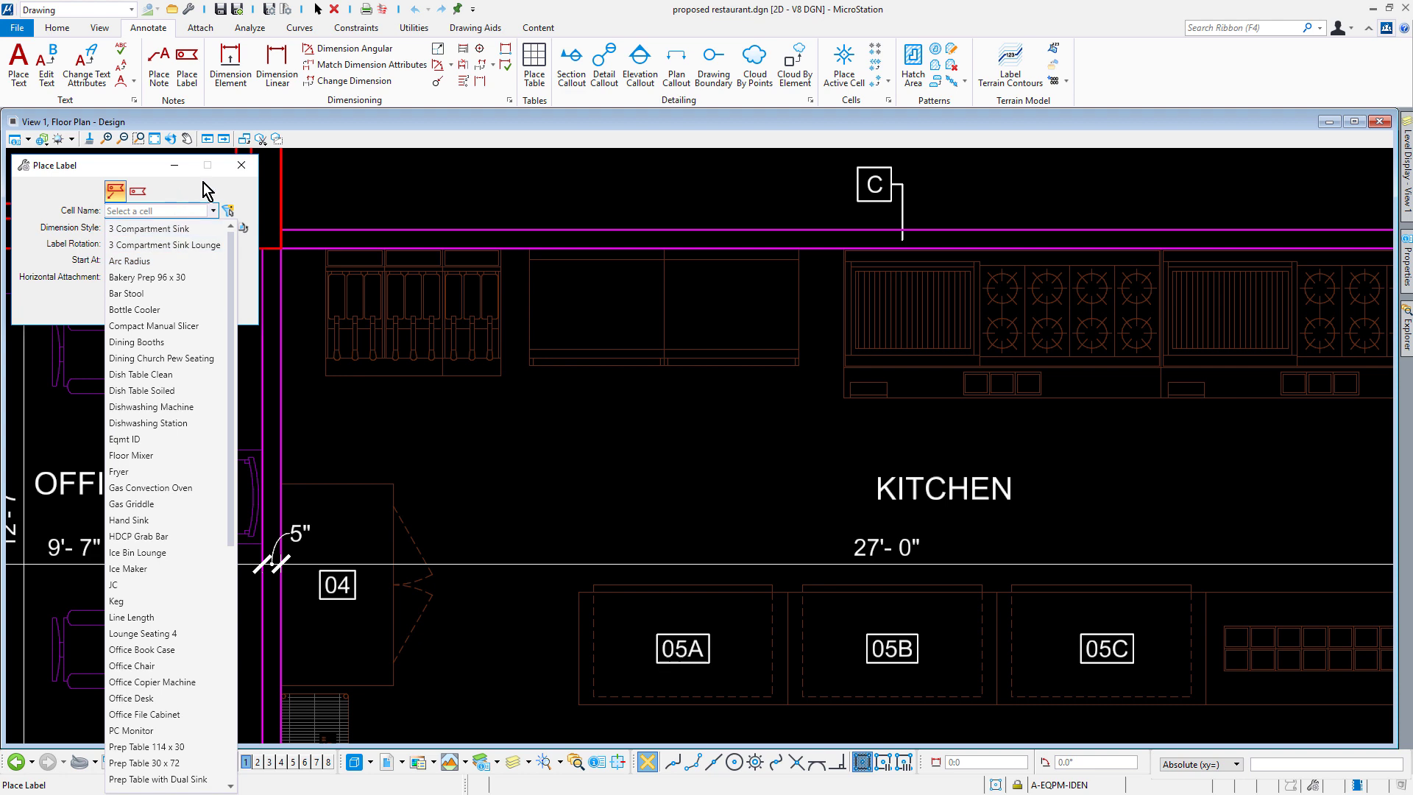
Close the cell list and pick an oven to filter the label cells.
{"action": "left_click", "coordinate": [240, 201]}
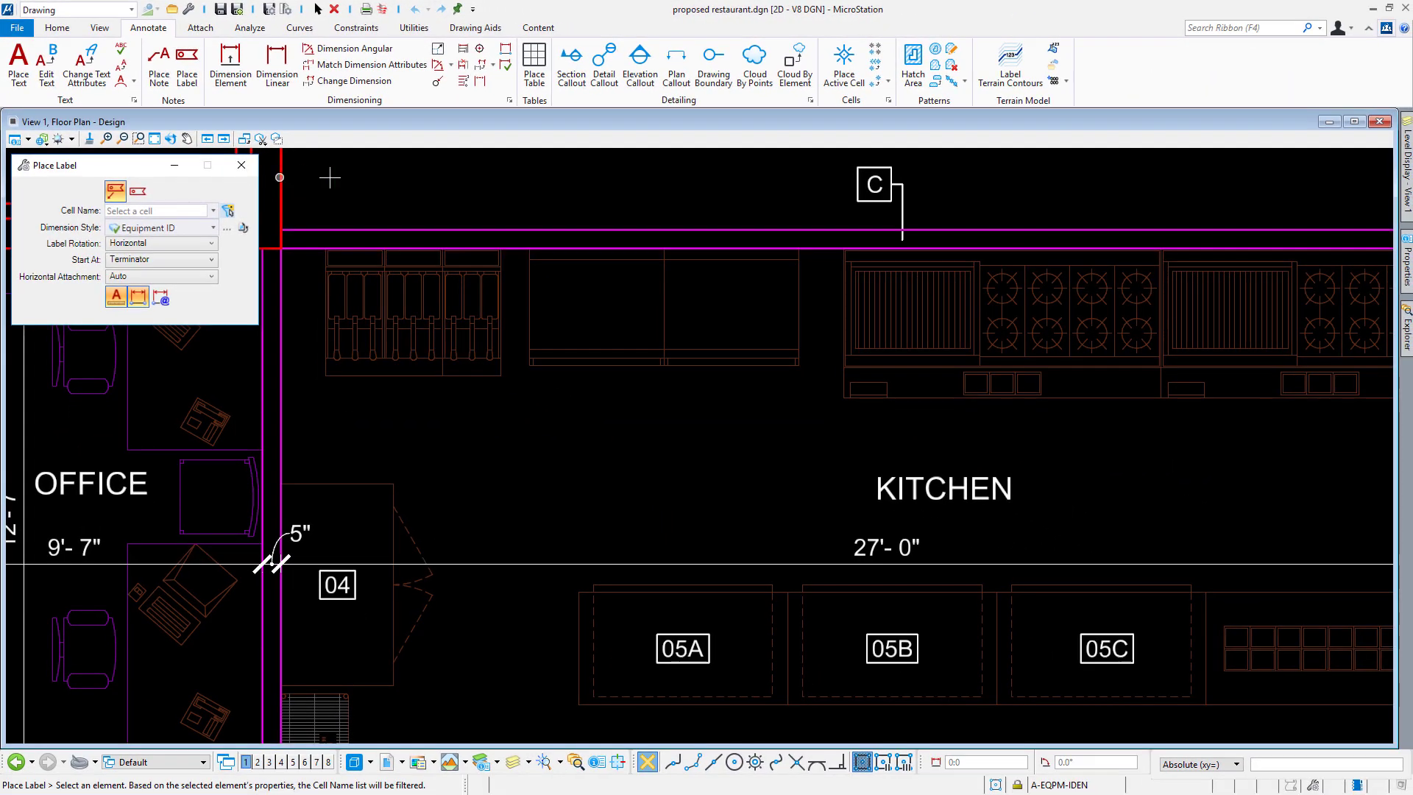
{"action": "left_click", "coordinate": [603, 358]}
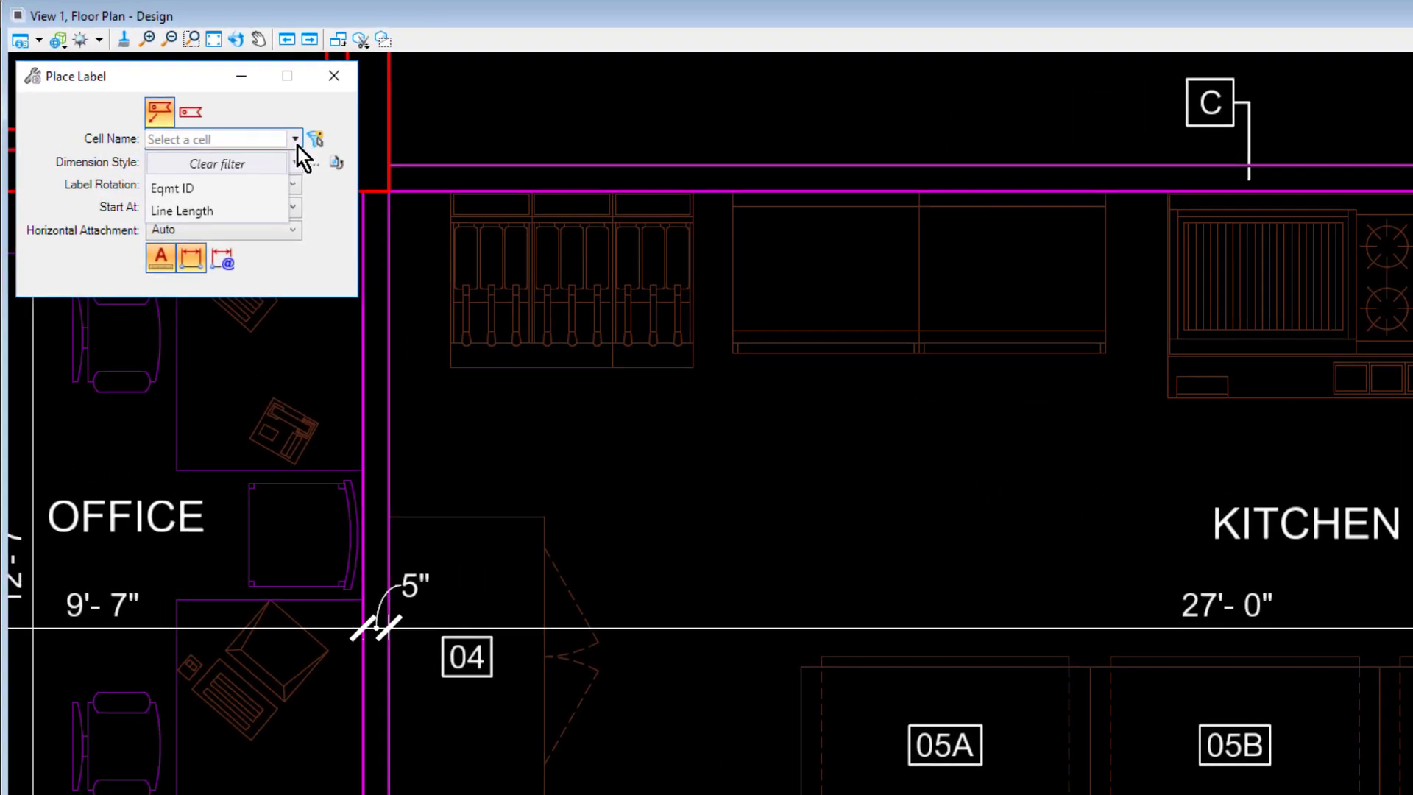
Choose the Eqmt ID cell and label the two ovens 02B and 02A.
{"action": "left_click", "coordinate": [236, 193]}
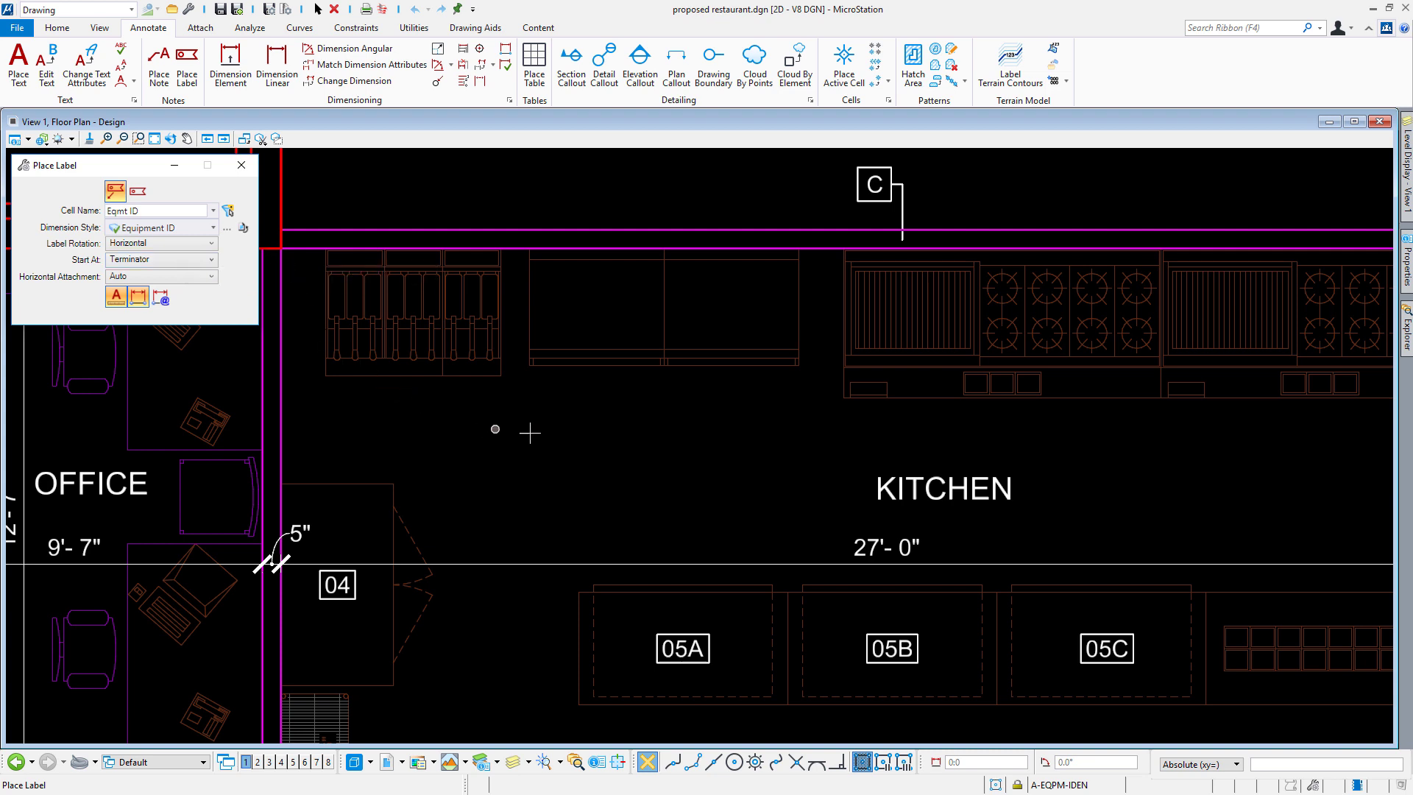
{"action": "left_click", "coordinate": [597, 357]}
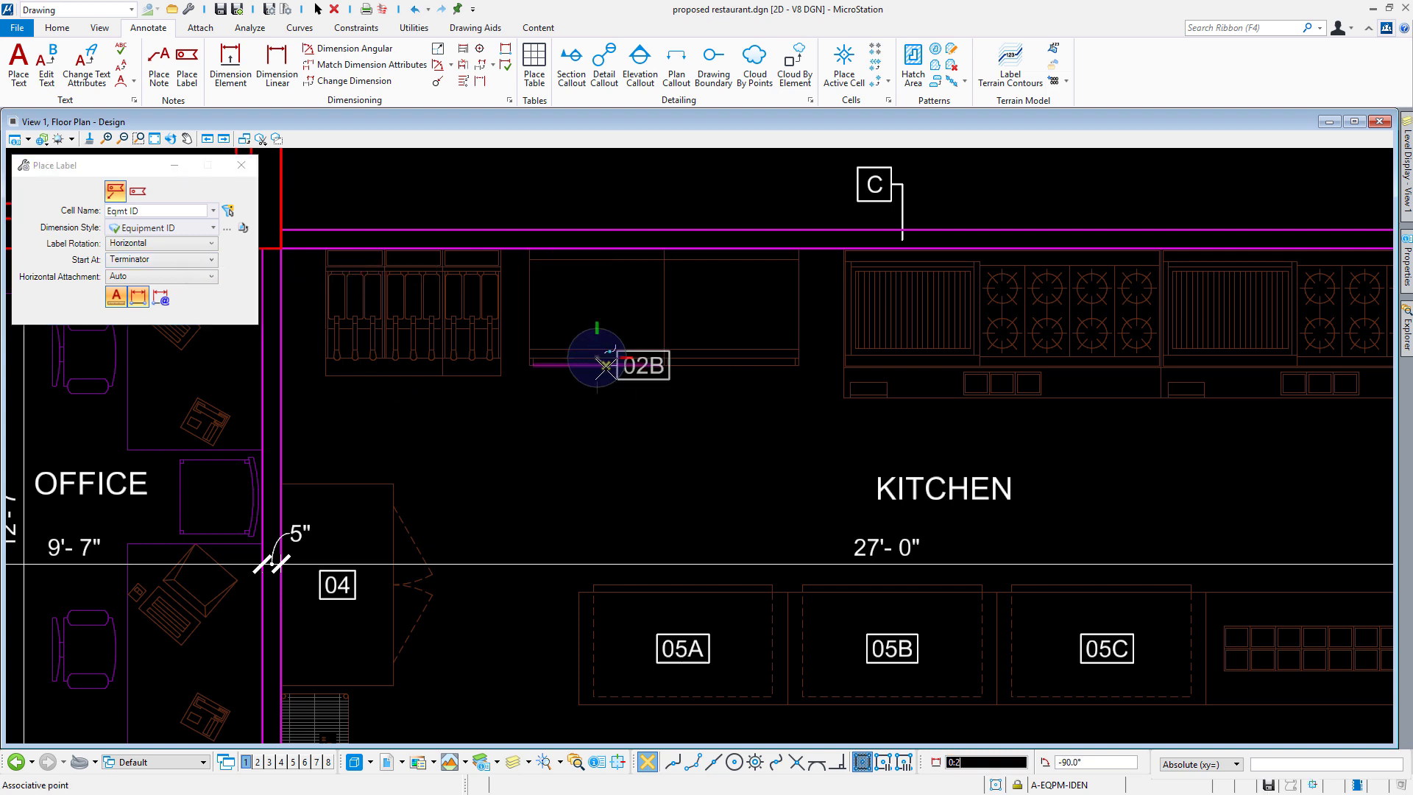
{"action": "left_click", "coordinate": [813, 437]}
{"action": "left_click", "coordinate": [732, 357]}
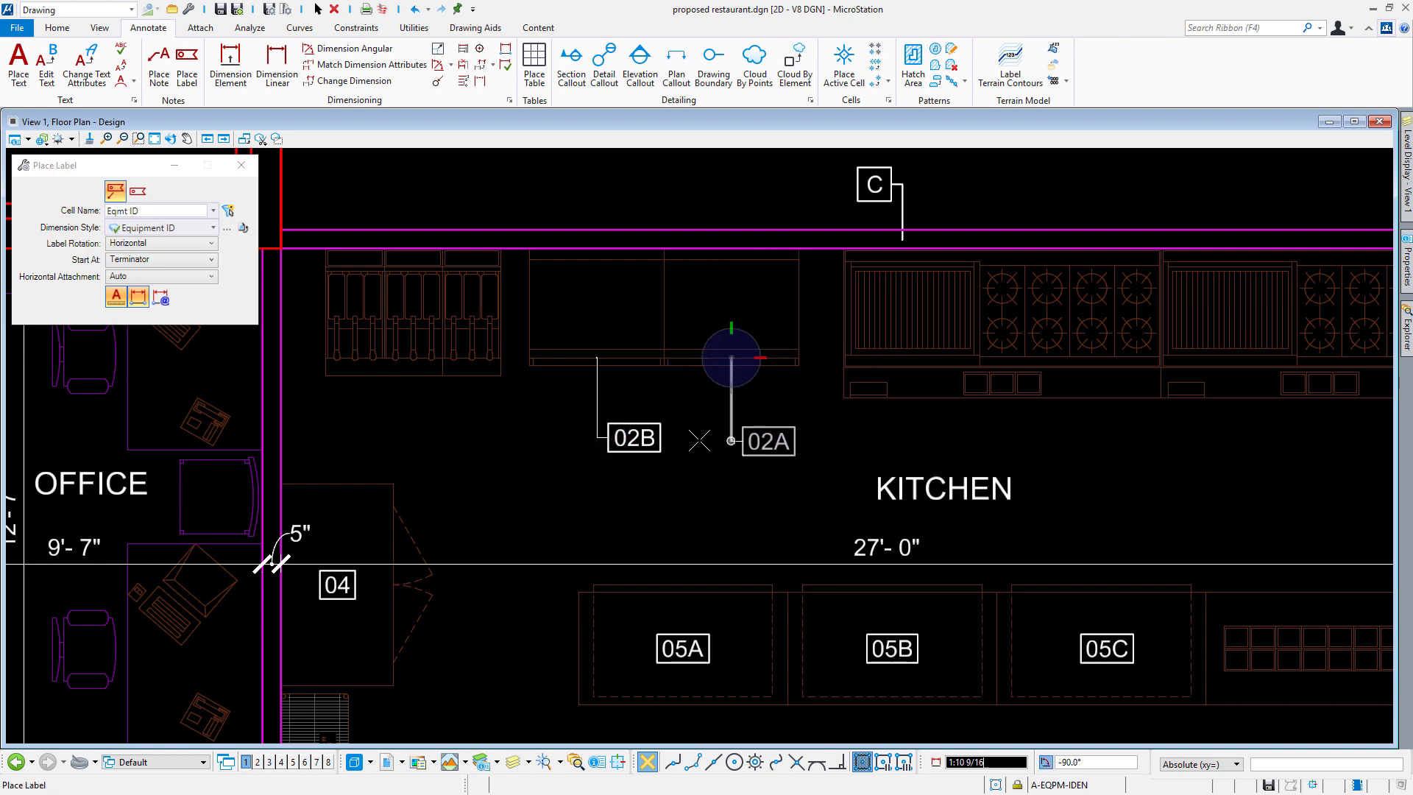
{"action": "left_click", "coordinate": [697, 438]}
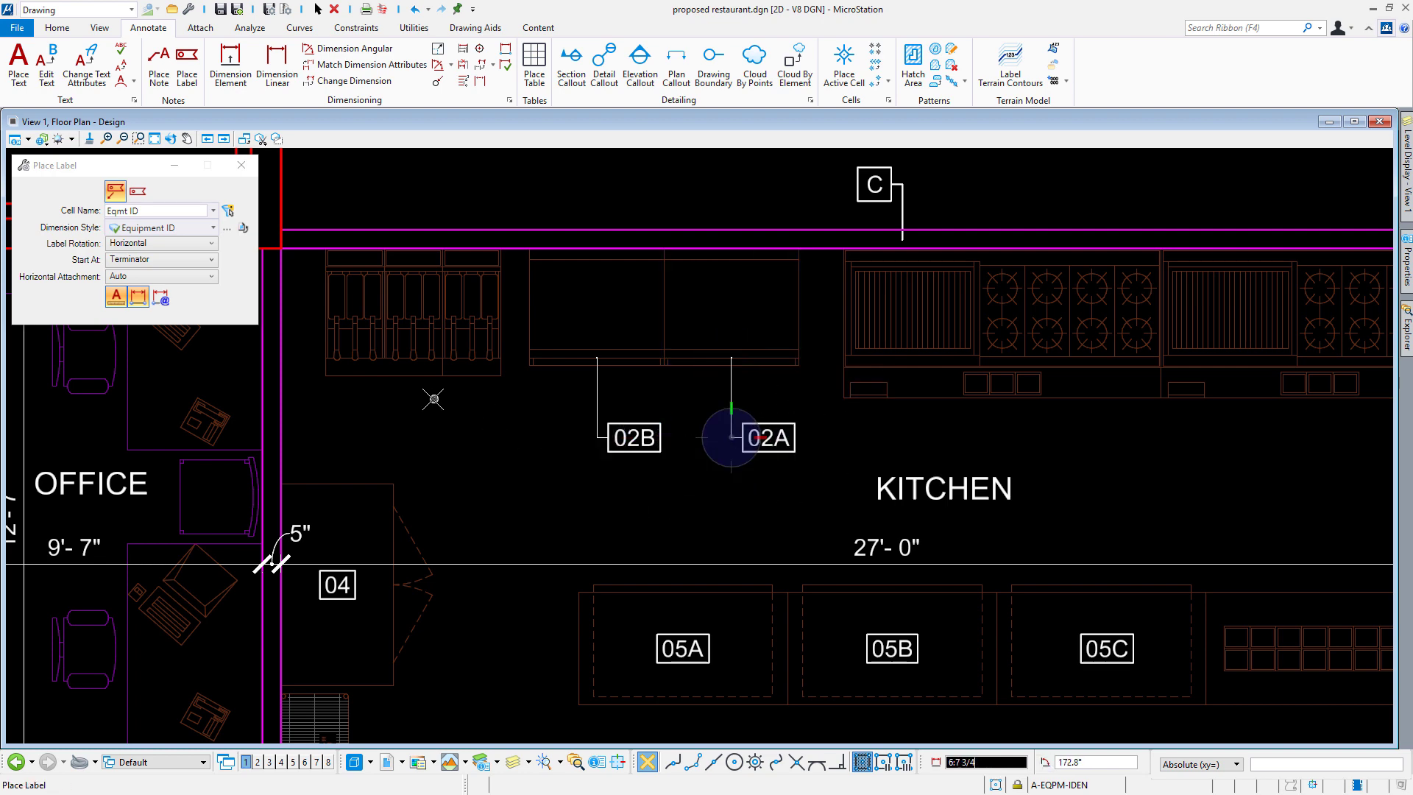
Label the fryer 03 and the two gas griddle ranges 01B and 01A.
{"action": "left_click", "coordinate": [399, 358]}
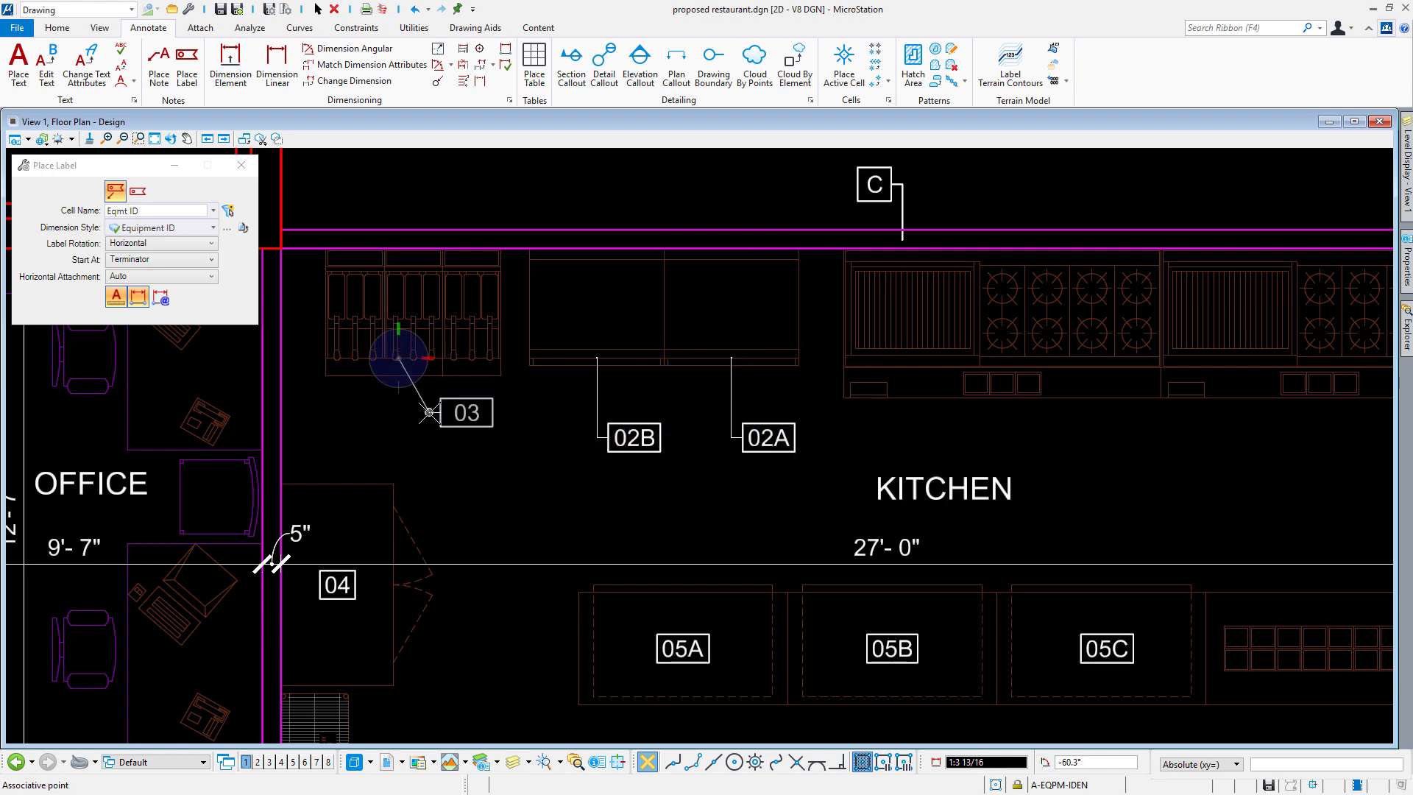
{"action": "left_click", "coordinate": [596, 437]}
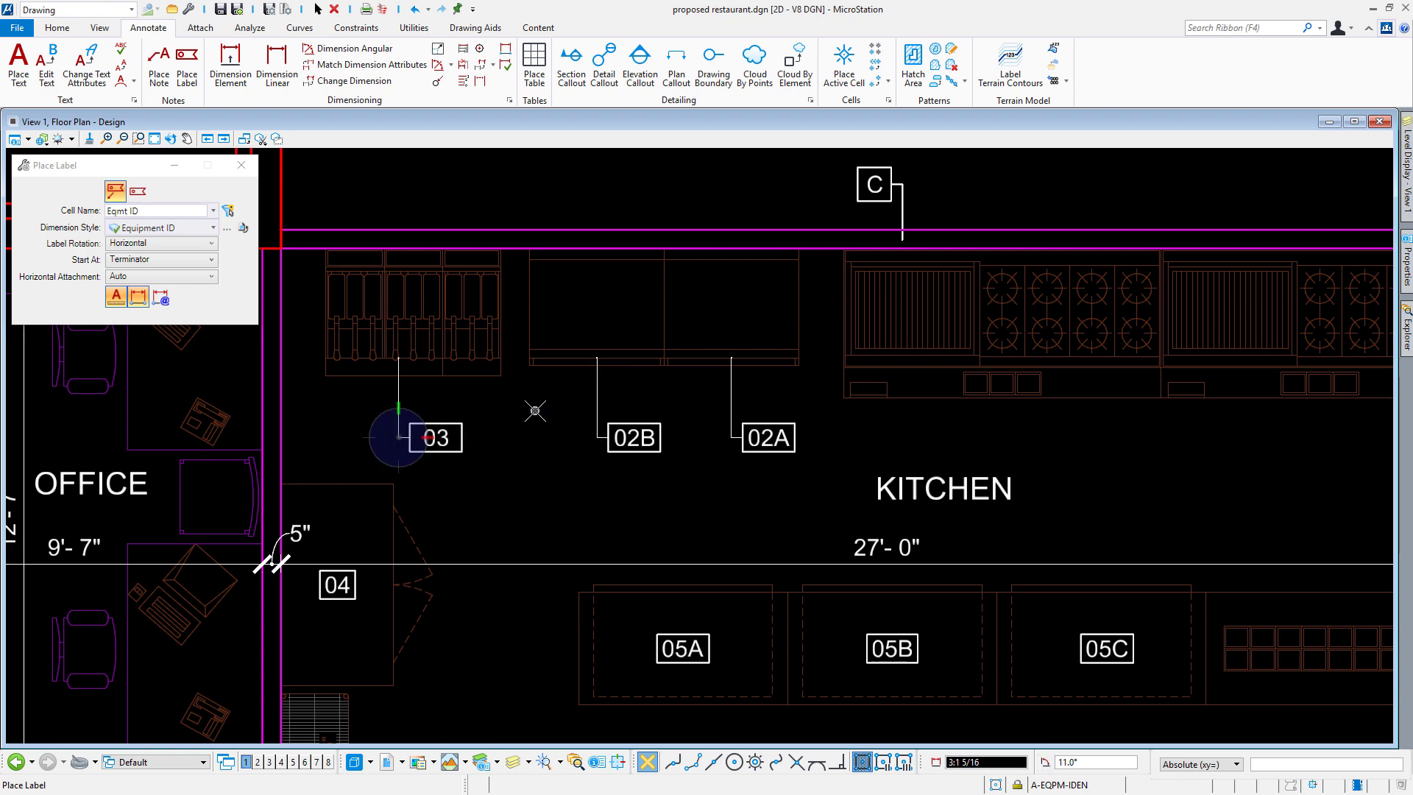
{"action": "left_click", "coordinate": [911, 348]}
{"action": "left_click", "coordinate": [854, 437]}
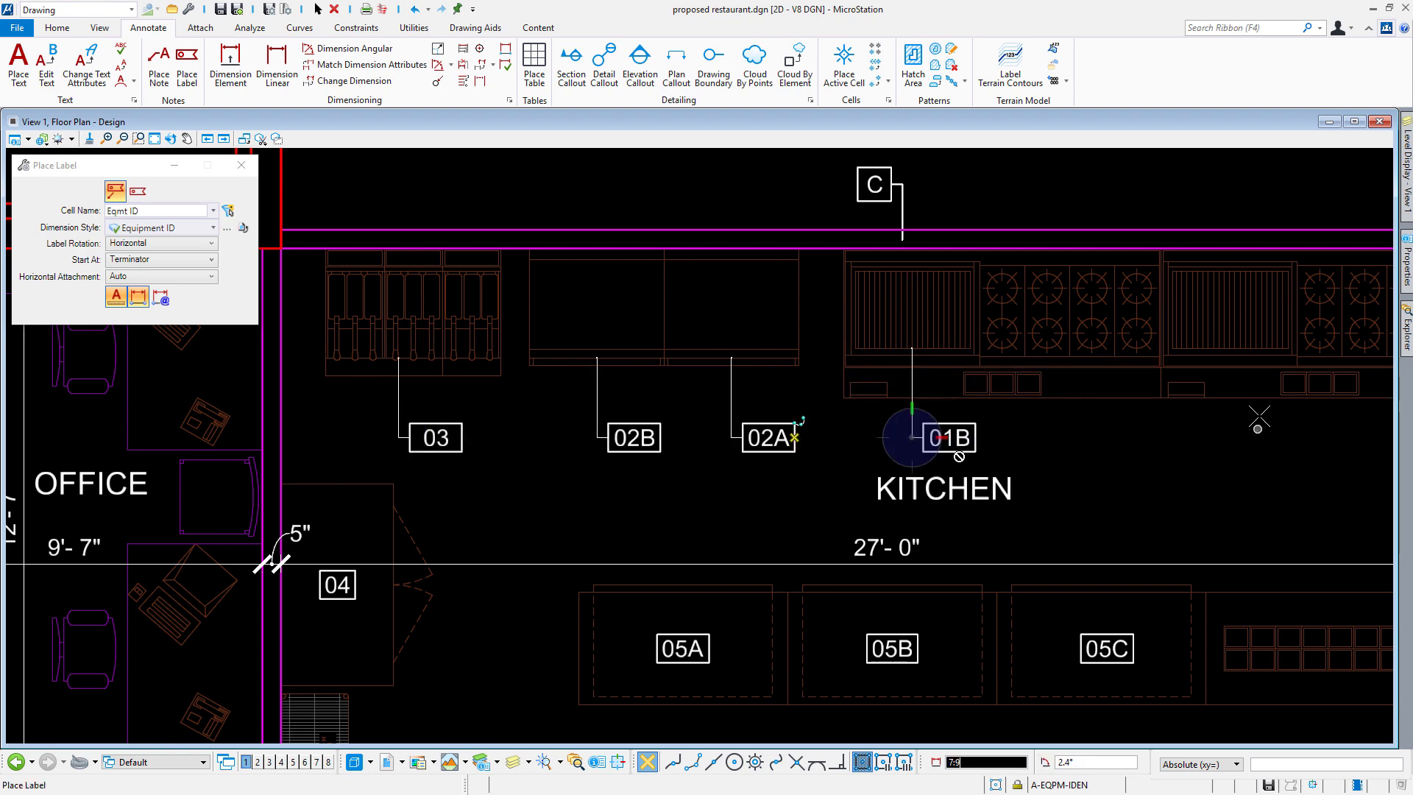
{"action": "left_click", "coordinate": [1228, 347]}
{"action": "left_click", "coordinate": [1090, 439]}
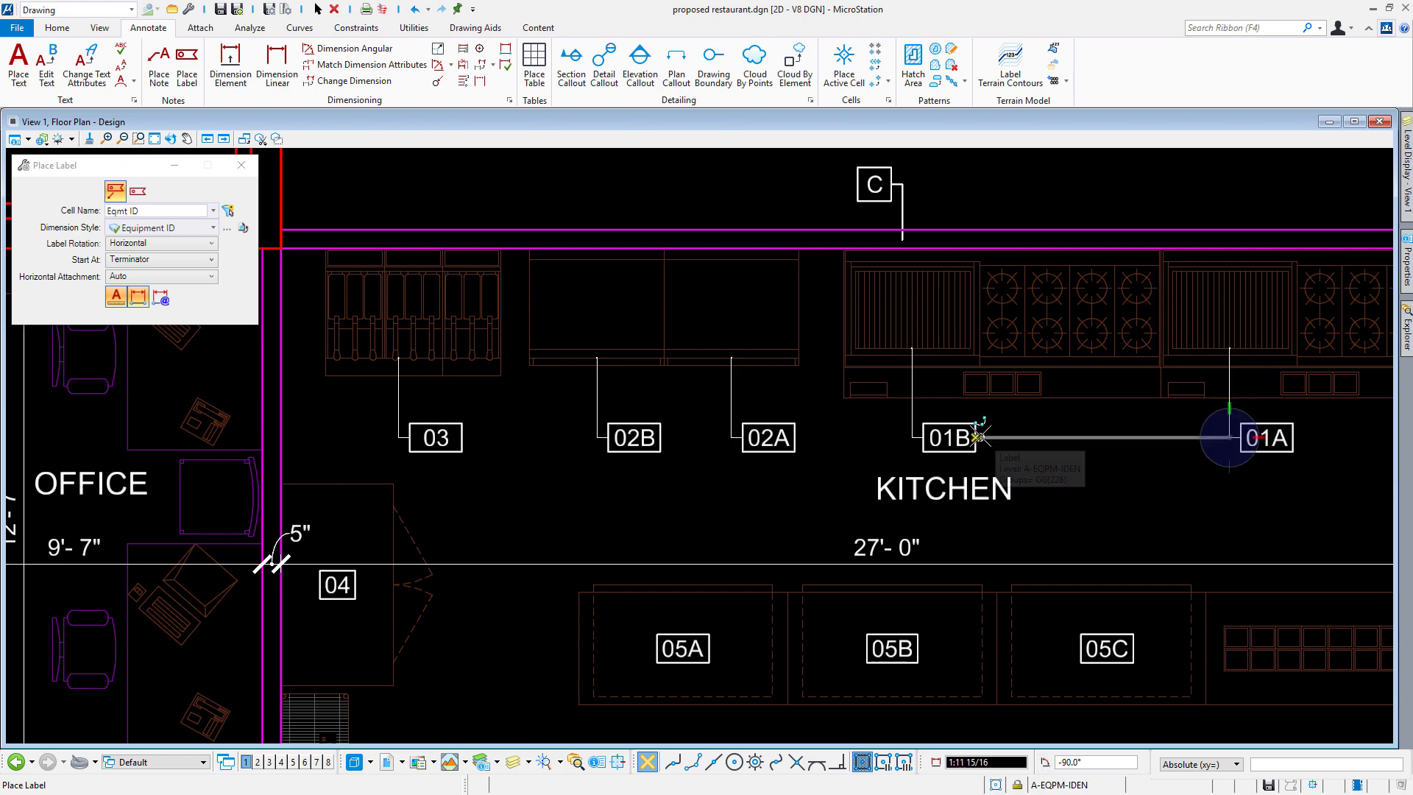
{"action": "scroll", "coordinate": [1146, 476], "scroll_direction": "down", "scroll_amount": 3}
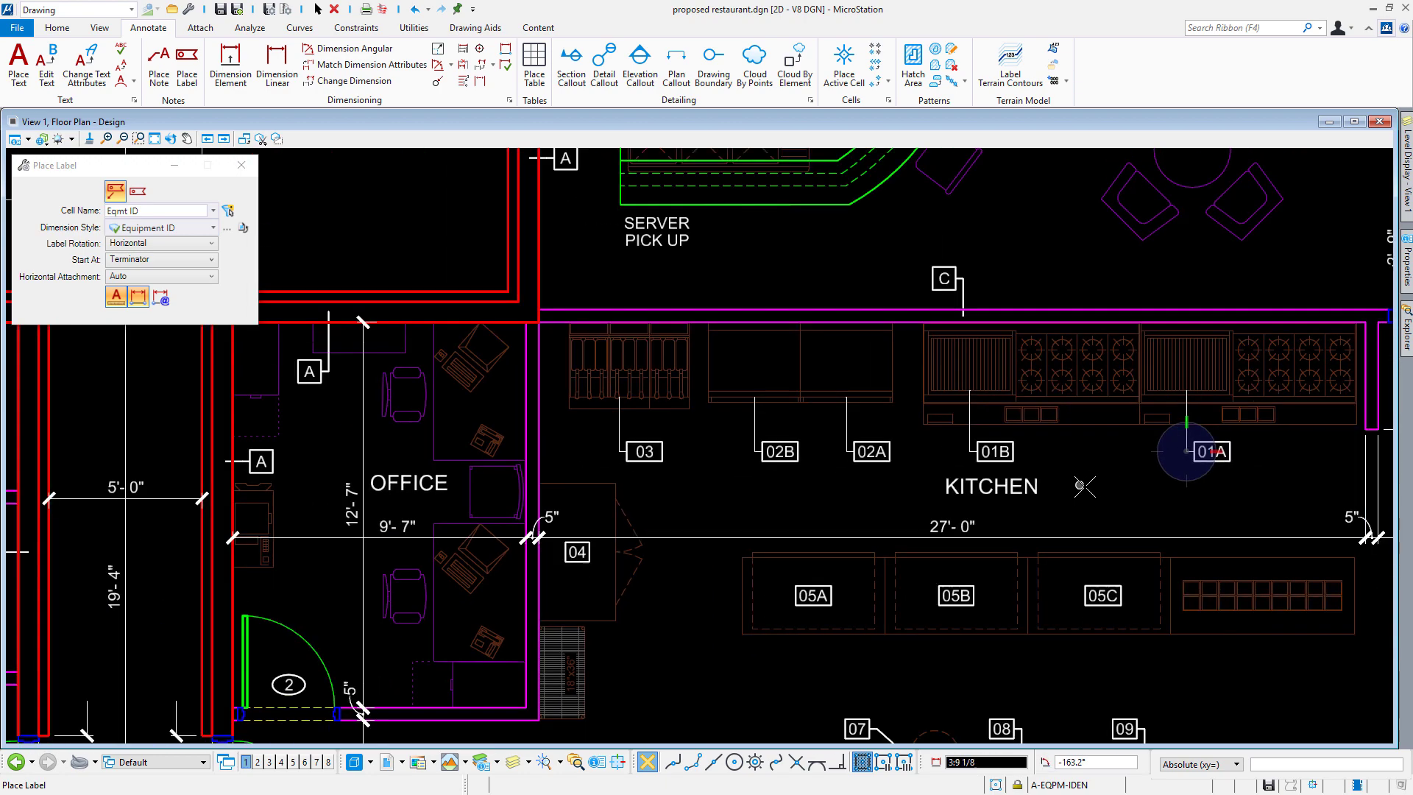
{"action": "left_click", "coordinate": [993, 432]}
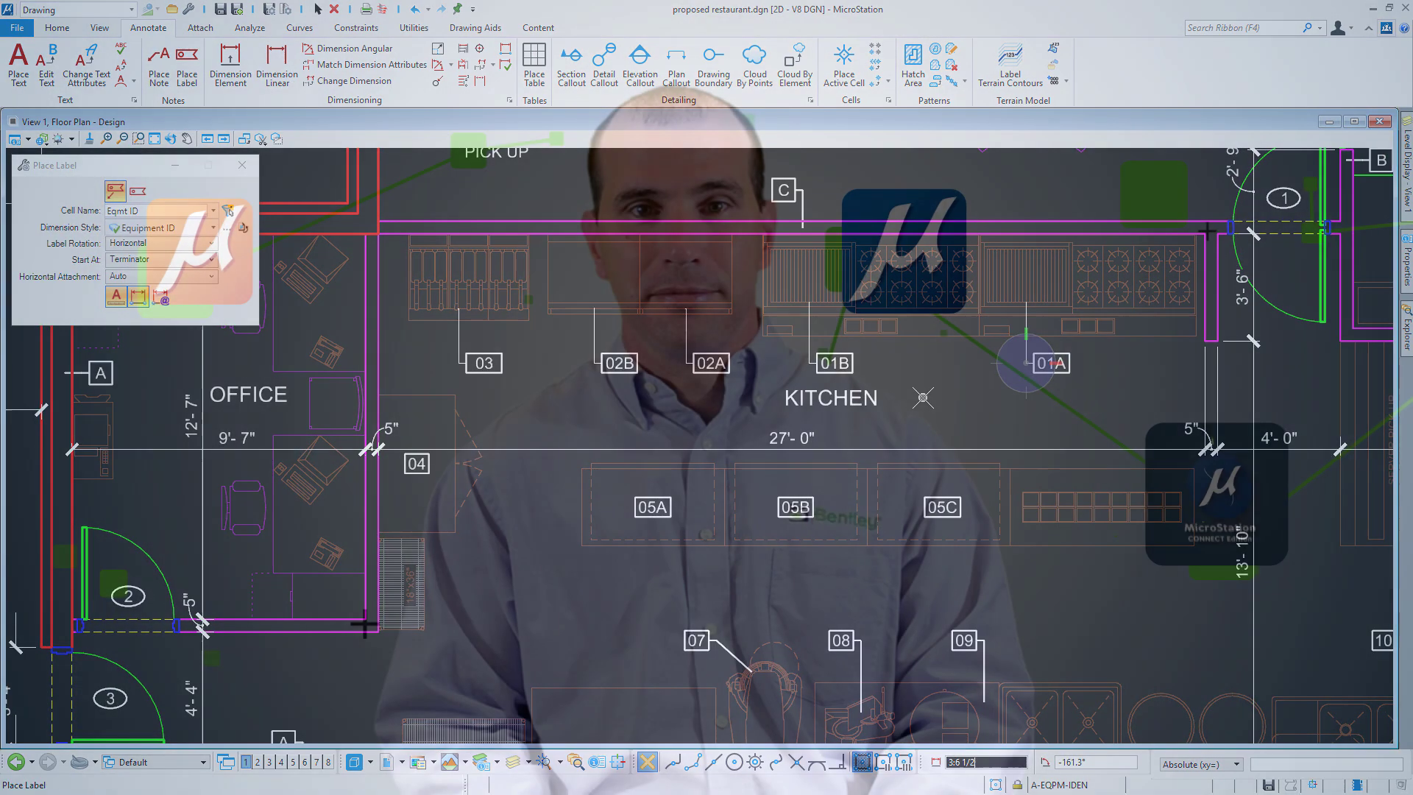